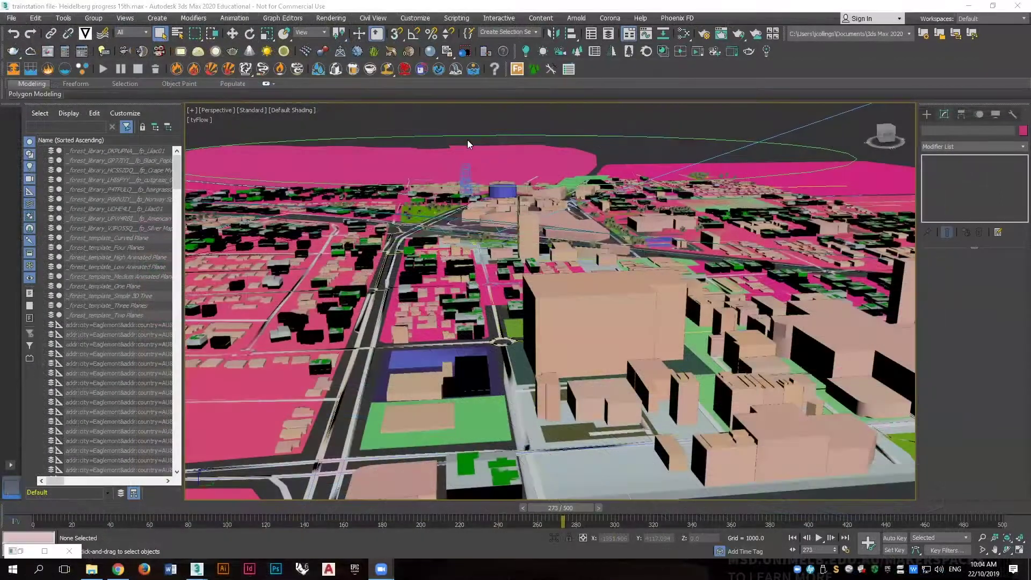
# Select the pink landuse=residential area and launch the Maproom 62 plugin.
pyautogui.click(334, 173)
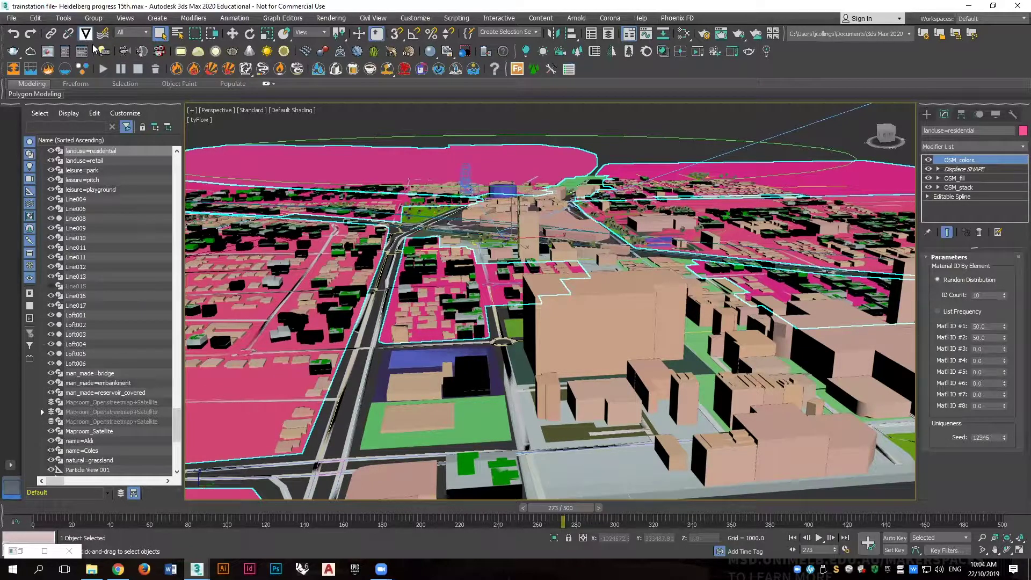
pyautogui.click(97, 50)
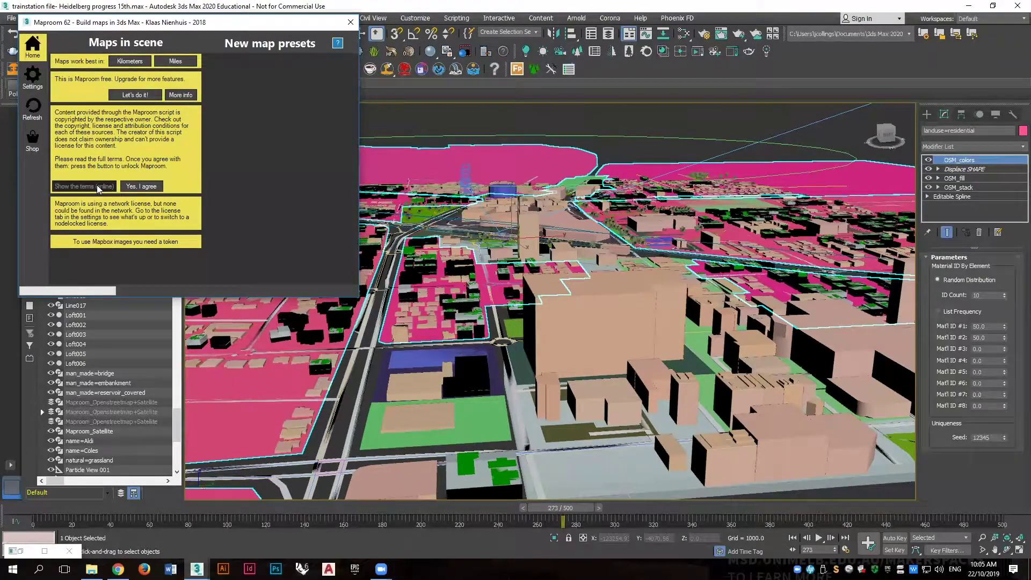
# Accept the Maproom terms, view a scene map's settings, then close Maproom to reveal the city.
pyautogui.click(139, 187)
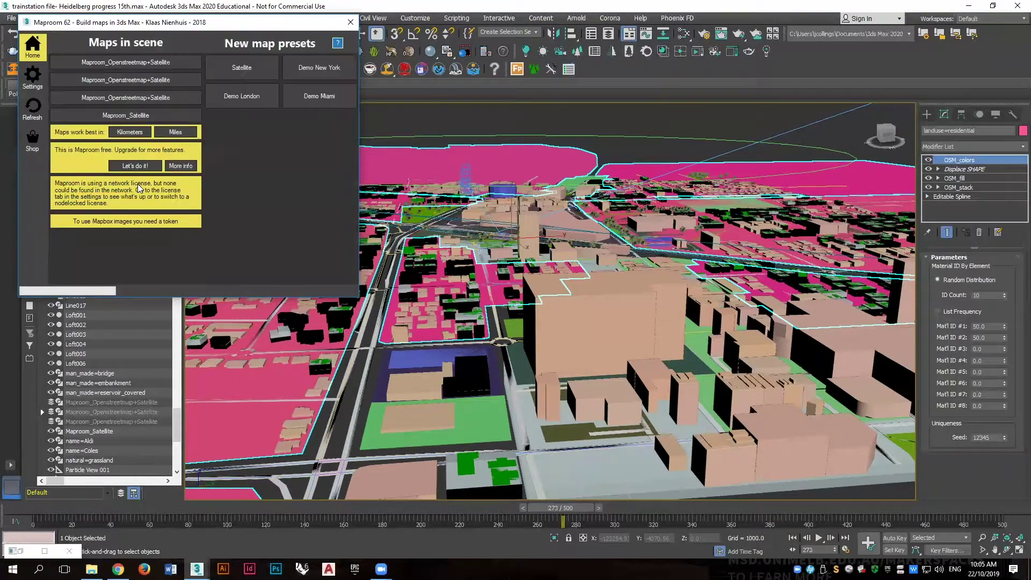
pyautogui.click(124, 63)
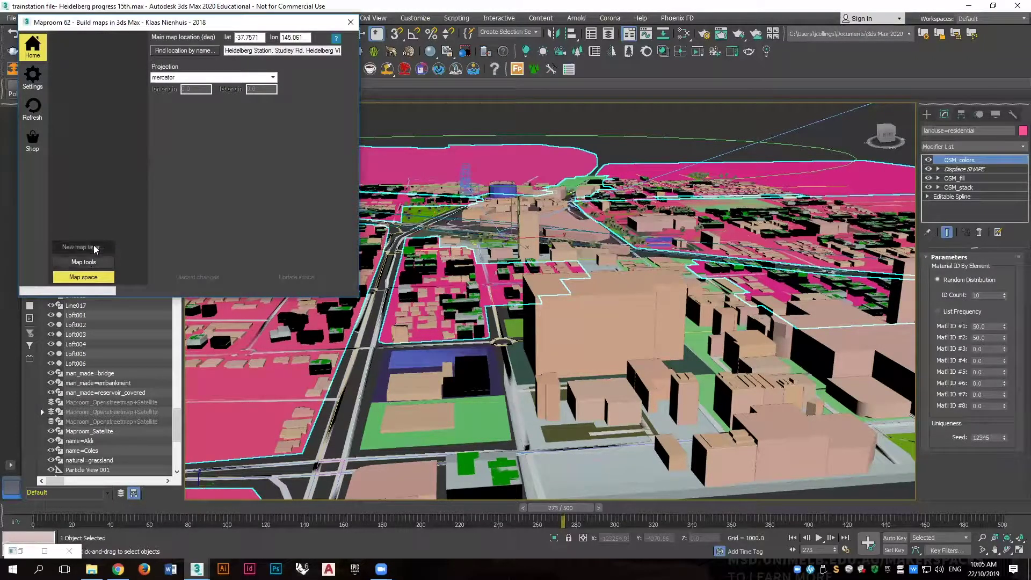
pyautogui.click(36, 49)
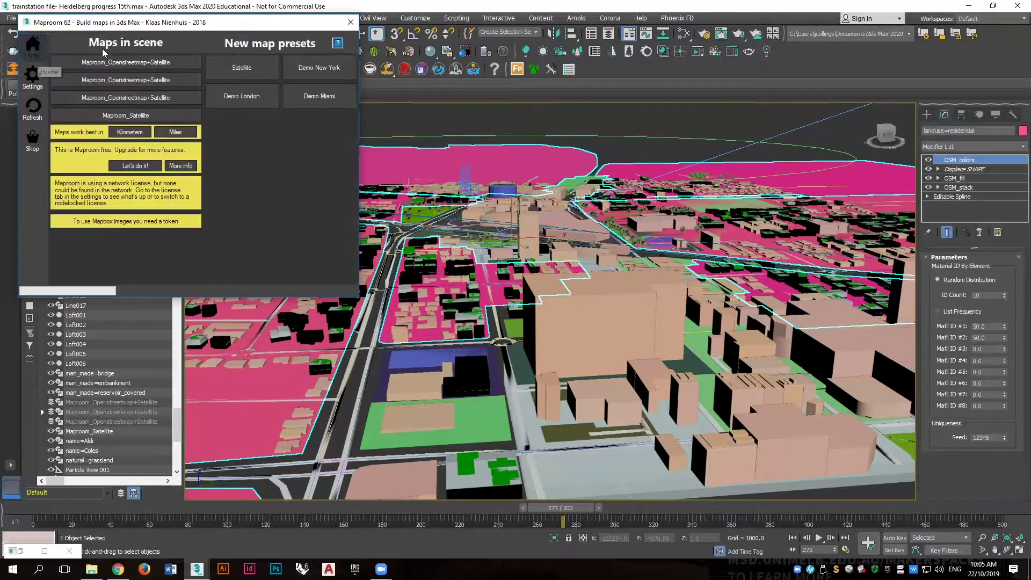
pyautogui.click(446, 155)
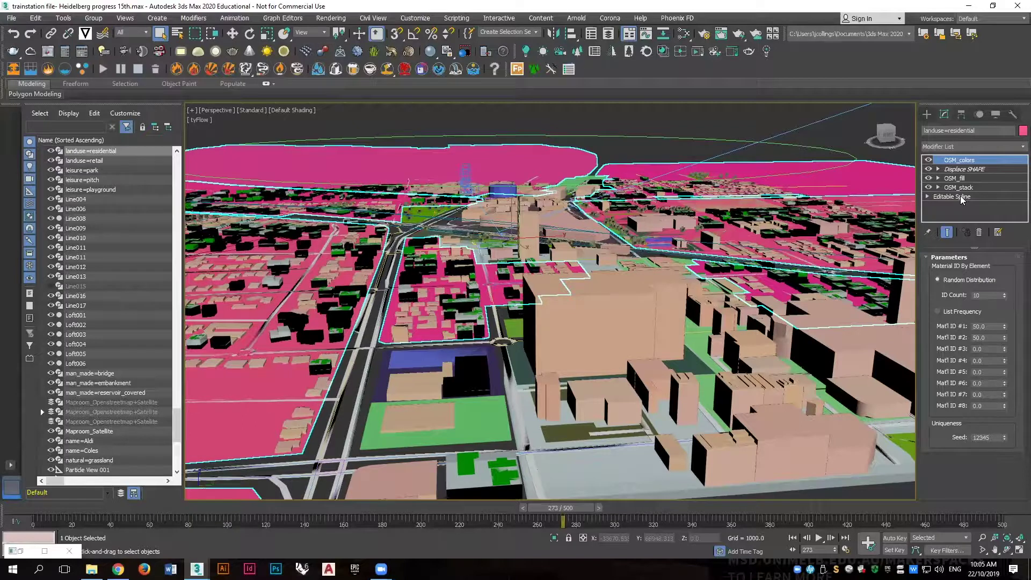
# Inspect the route=road and highway=trunk splines and building=school001, then clear the selection.
pyautogui.click(363, 377)
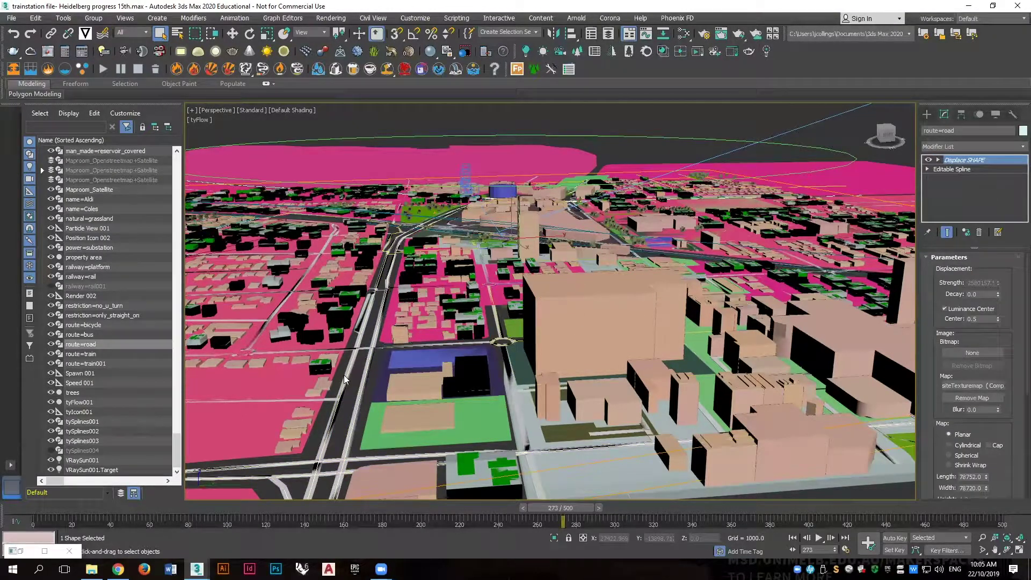
pyautogui.click(347, 376)
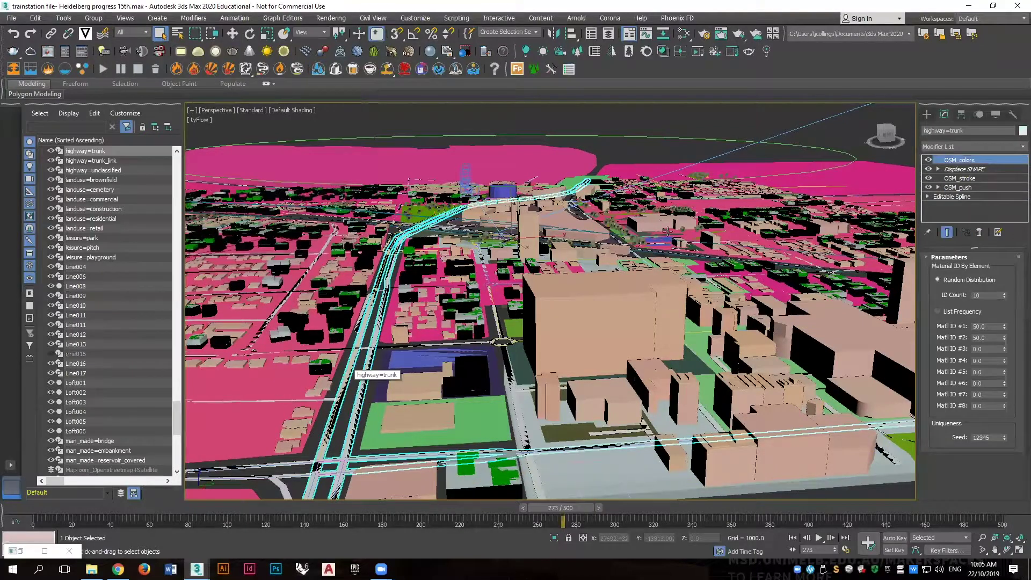
pyautogui.click(977, 197)
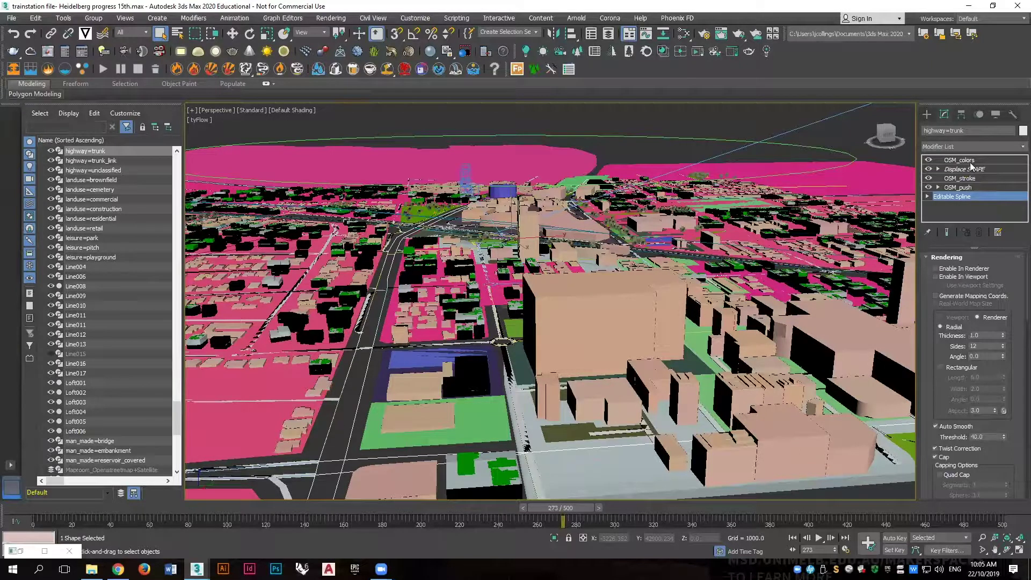
pyautogui.click(579, 324)
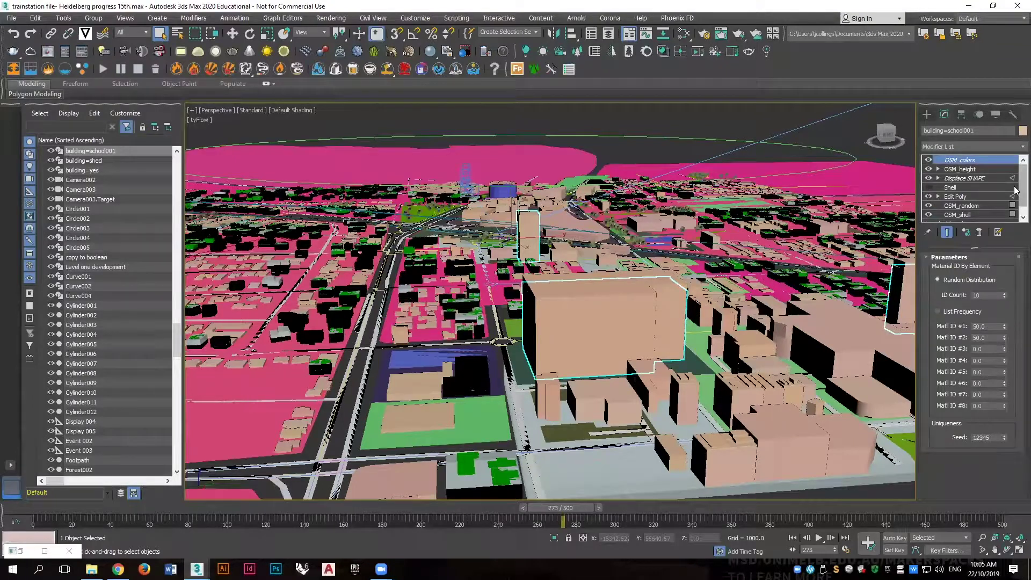
pyautogui.moveTo(1016, 191); pyautogui.dragTo(1017, 200)
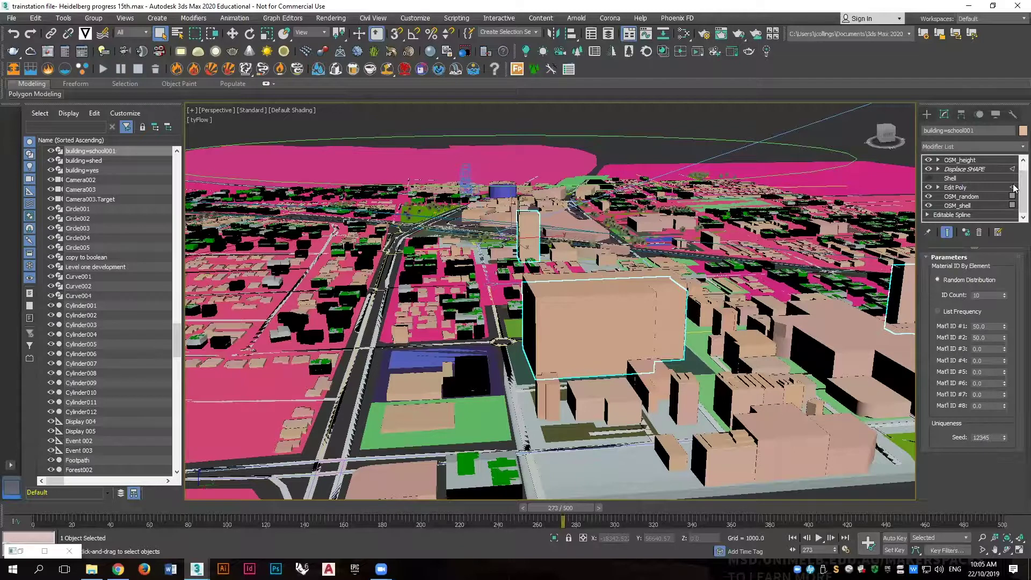
pyautogui.scroll(1, 994, 188)
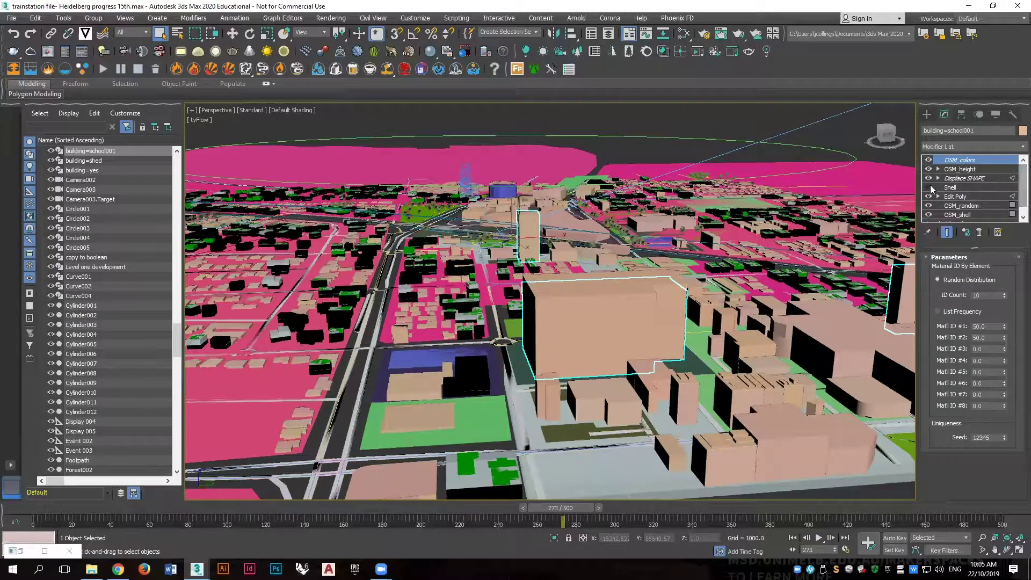
pyautogui.hotkey('ctrl', 'd')
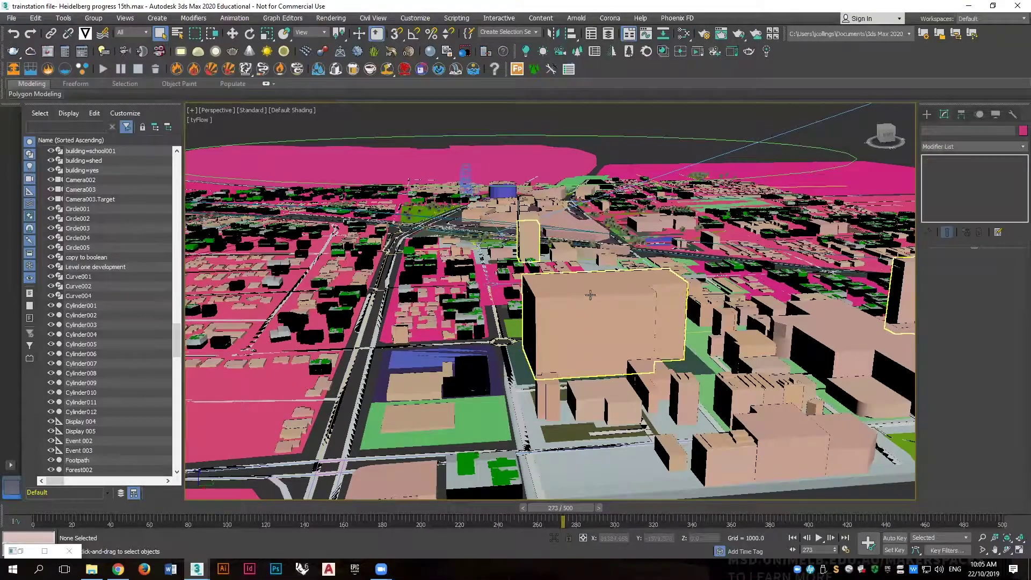
# Pan toward the rail lines and scrub to frame 194 to watch the tyFlow splines grow.
pyautogui.moveTo(637, 333); pyautogui.dragTo(581, 325, button='middle')
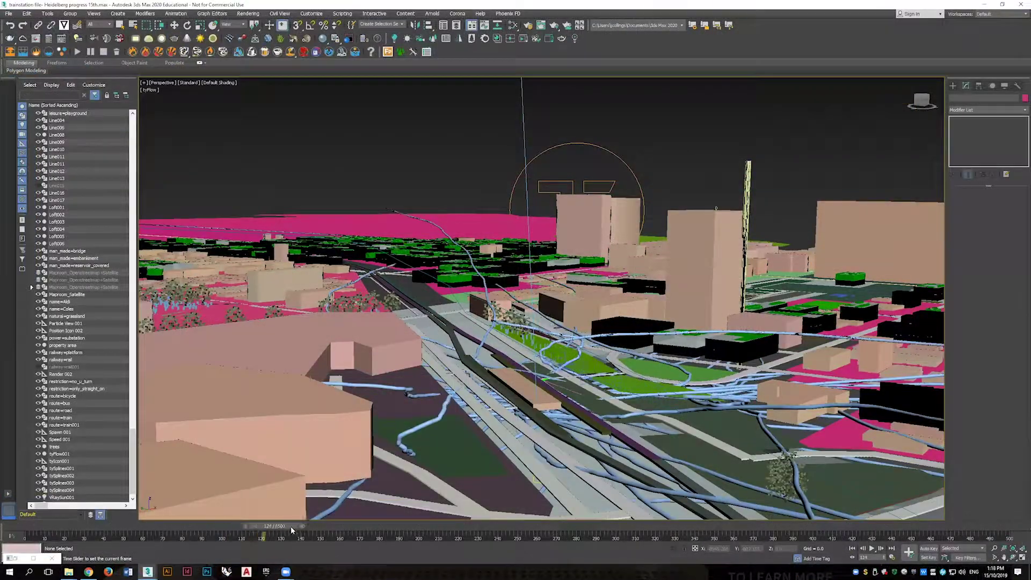
pyautogui.moveTo(291, 526); pyautogui.dragTo(568, 510)
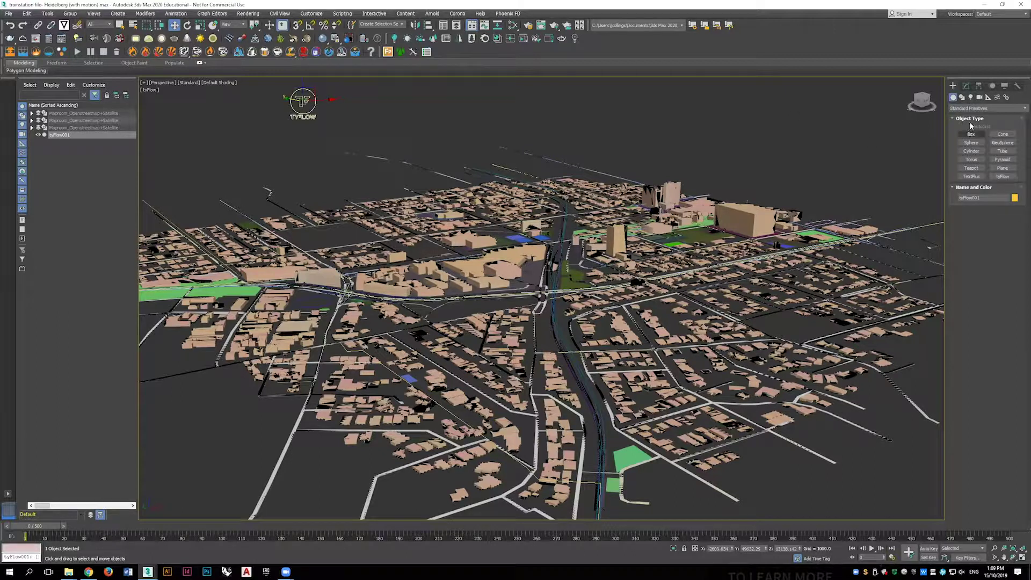
# Open the tyFlow Editor and add a Birth operator as new Event_001 with a Display.
pyautogui.click(966, 86)
pyautogui.click(983, 212)
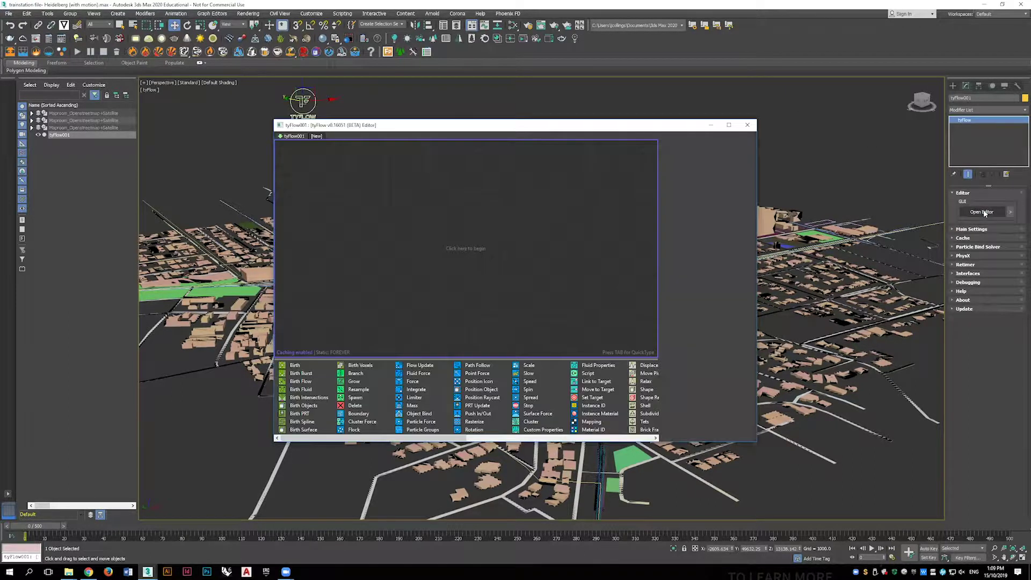
pyautogui.moveTo(471, 131); pyautogui.dragTo(403, 135)
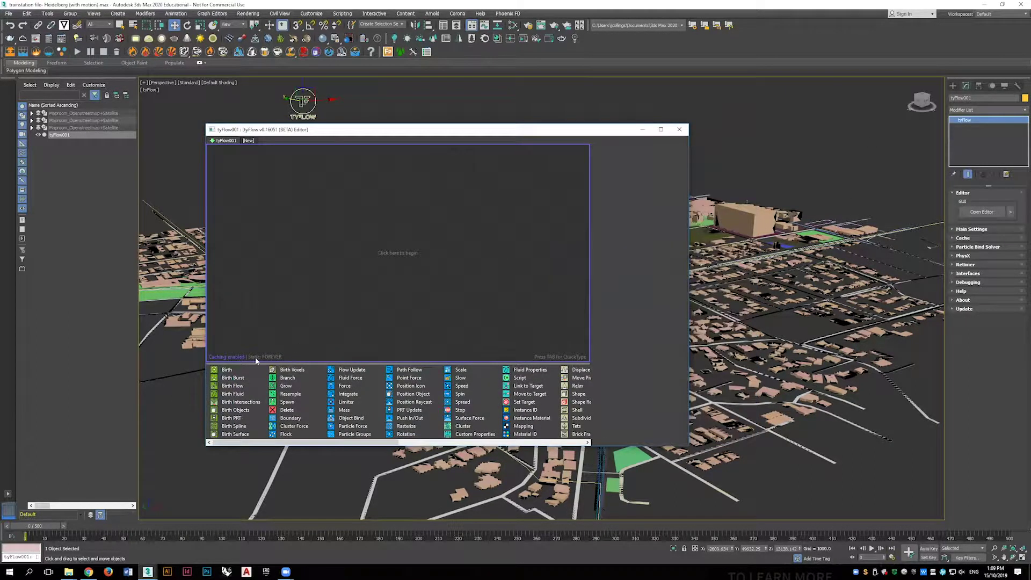
pyautogui.moveTo(228, 370); pyautogui.dragTo(356, 358)
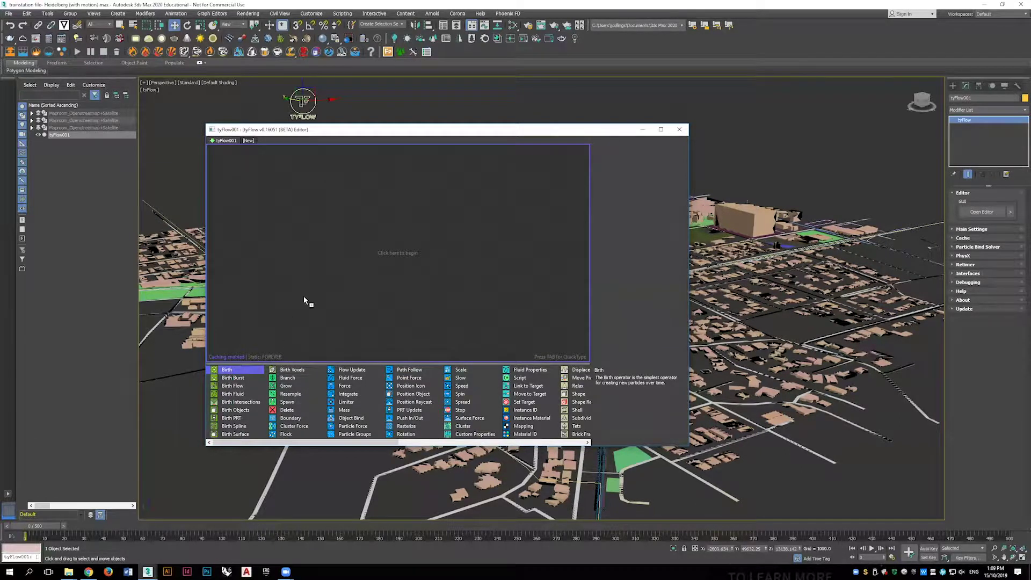
pyautogui.moveTo(328, 223); pyautogui.dragTo(337, 199)
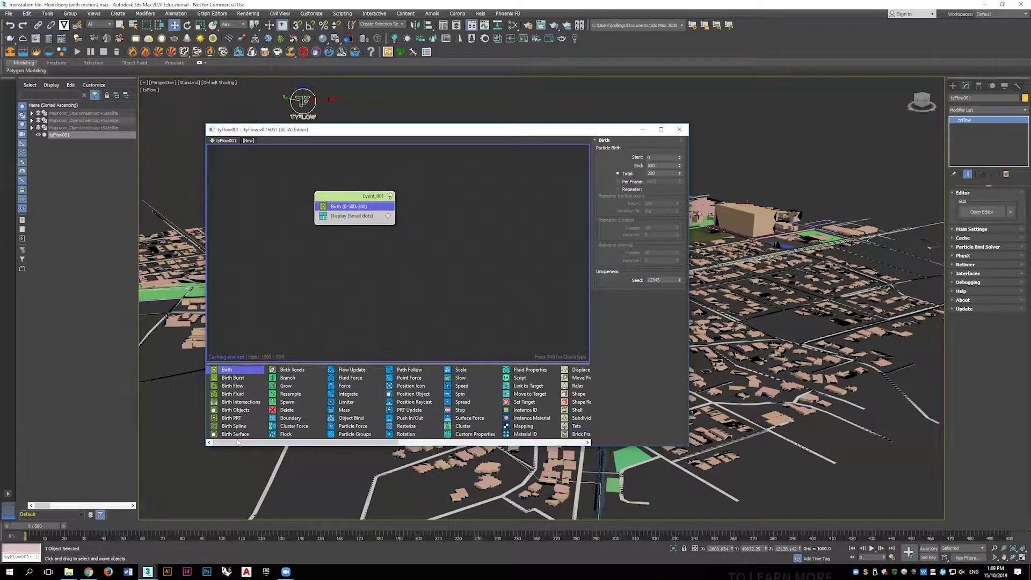
# Insert a Position Icon operator and set Birth to end at frame 200 with 100 particles.
pyautogui.click(406, 388)
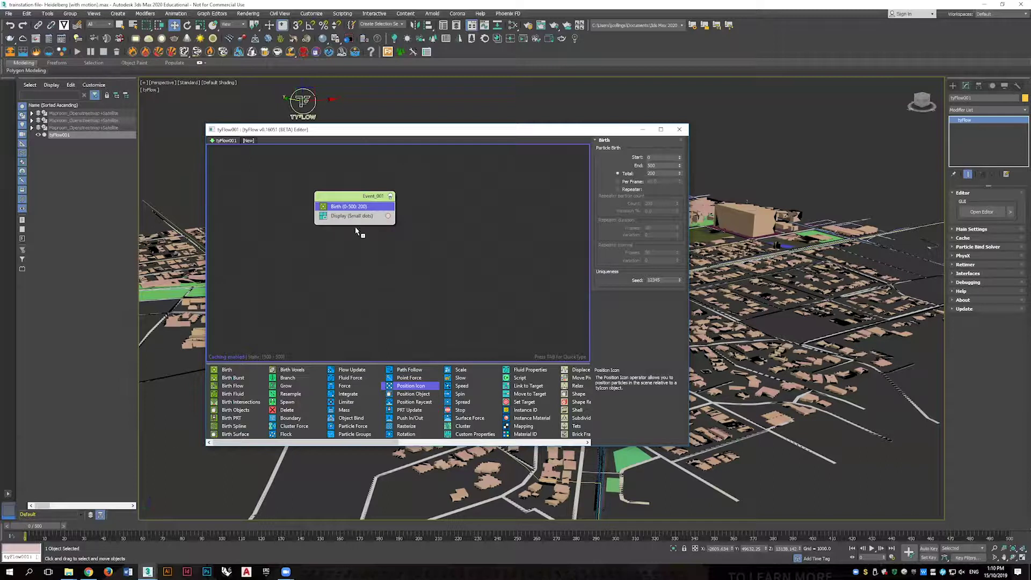
pyautogui.moveTo(348, 216); pyautogui.dragTo(349, 216)
pyautogui.click(359, 207)
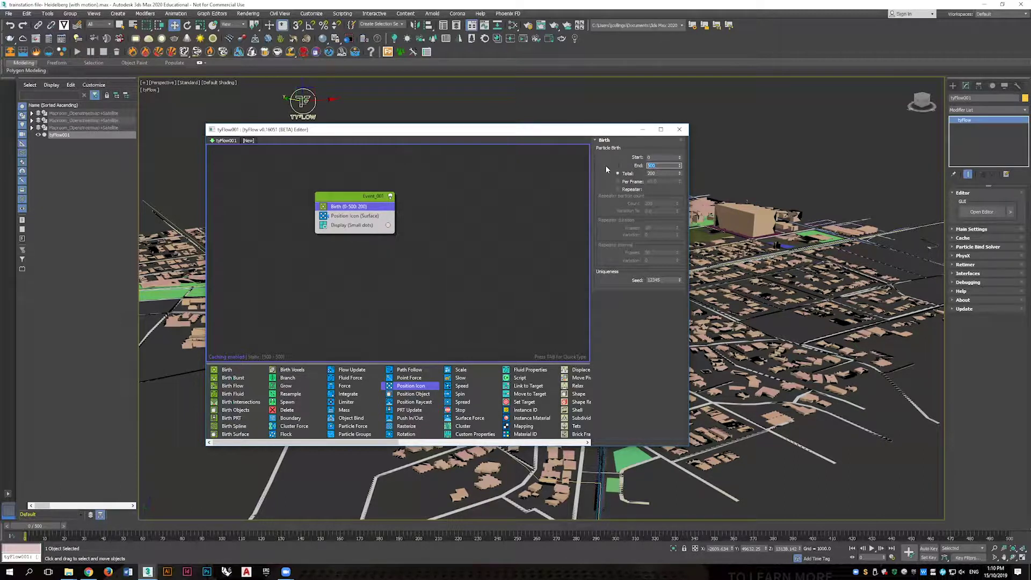
pyautogui.write('2')
pyautogui.click(665, 173)
pyautogui.write('100')
pyautogui.press('Return')
pyautogui.click(365, 217)
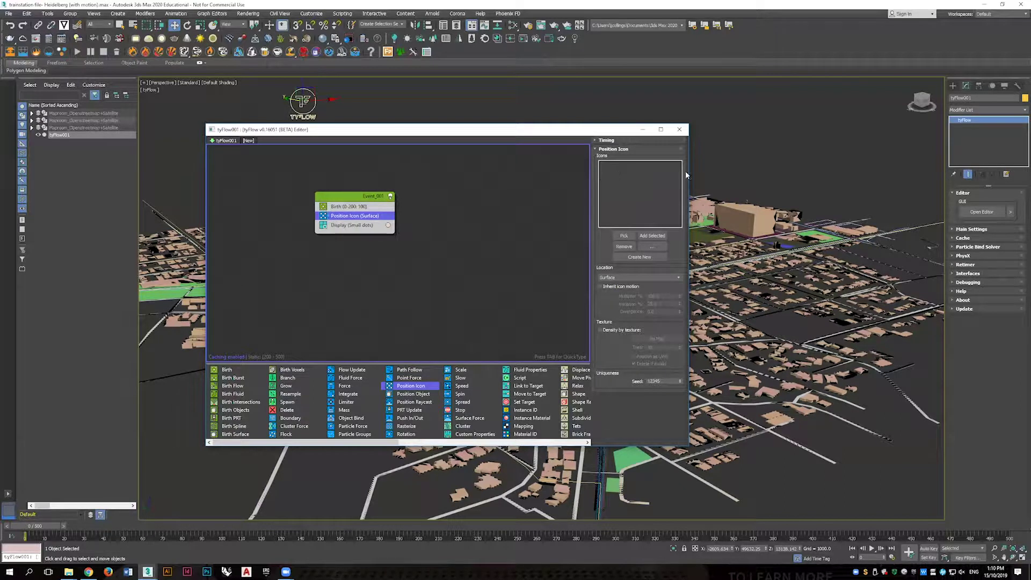
# Bring up the Create panel's Helpers and Space Warps categories.
pyautogui.click(953, 86)
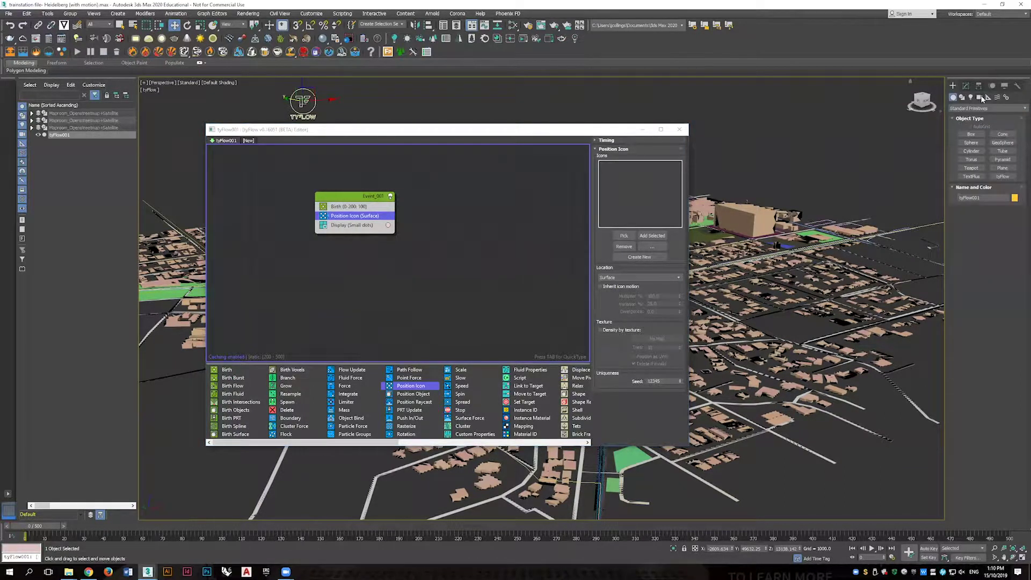
pyautogui.click(990, 97)
pyautogui.click(997, 98)
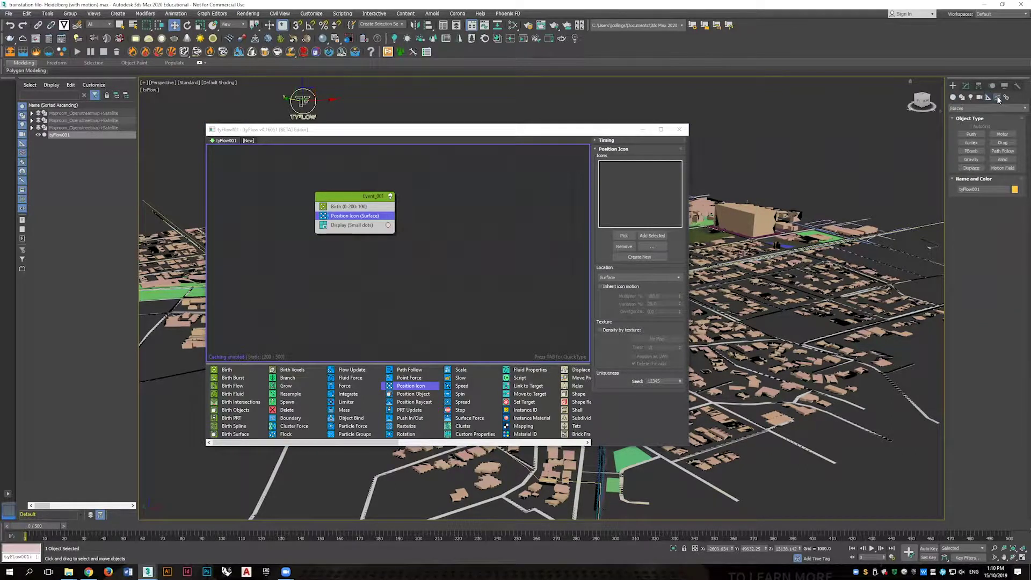
# Pick the tyFlow helper category and begin creating a tyIcon.
pyautogui.click(989, 98)
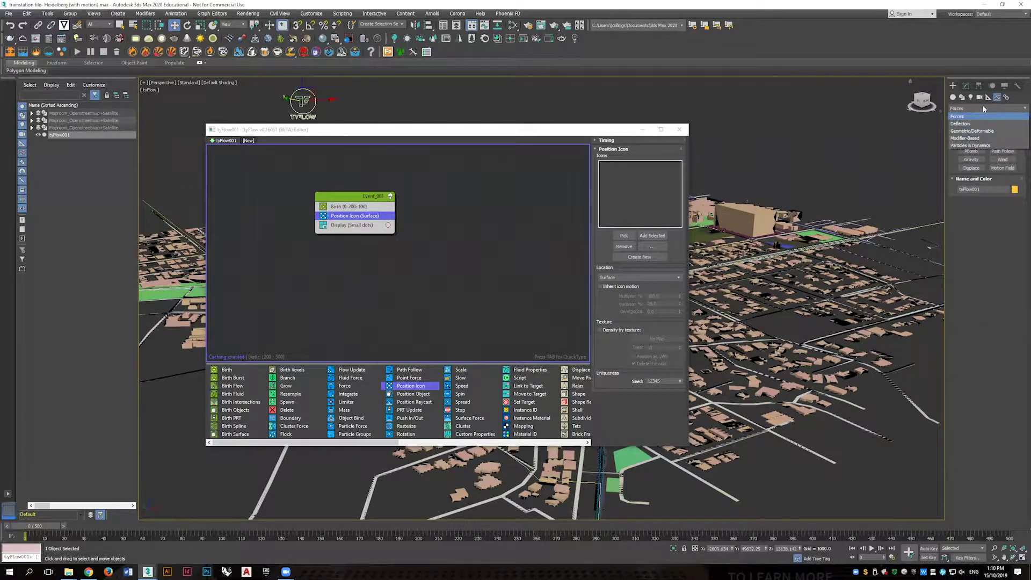
pyautogui.click(984, 108)
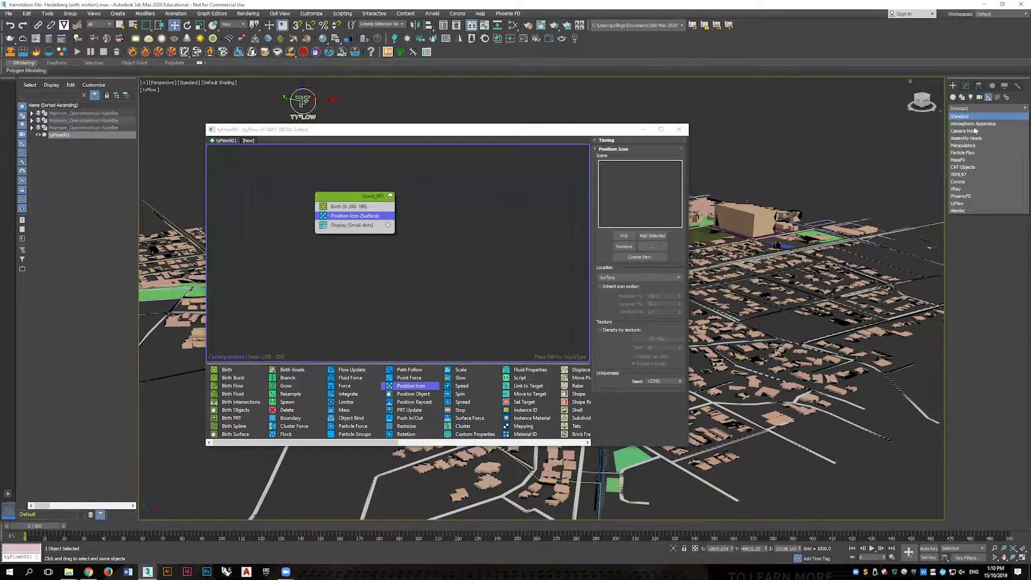
pyautogui.click(959, 204)
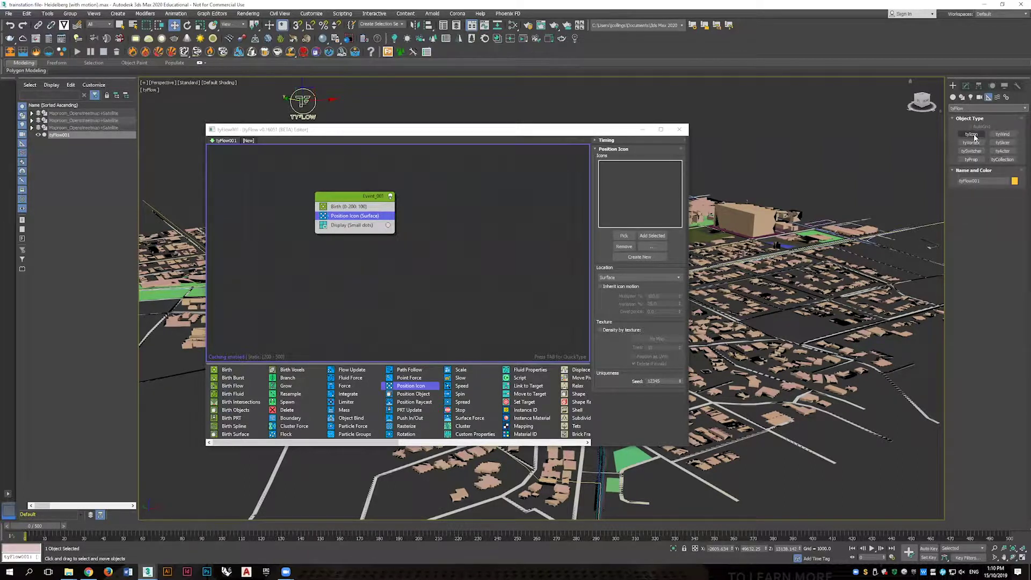
pyautogui.click(972, 135)
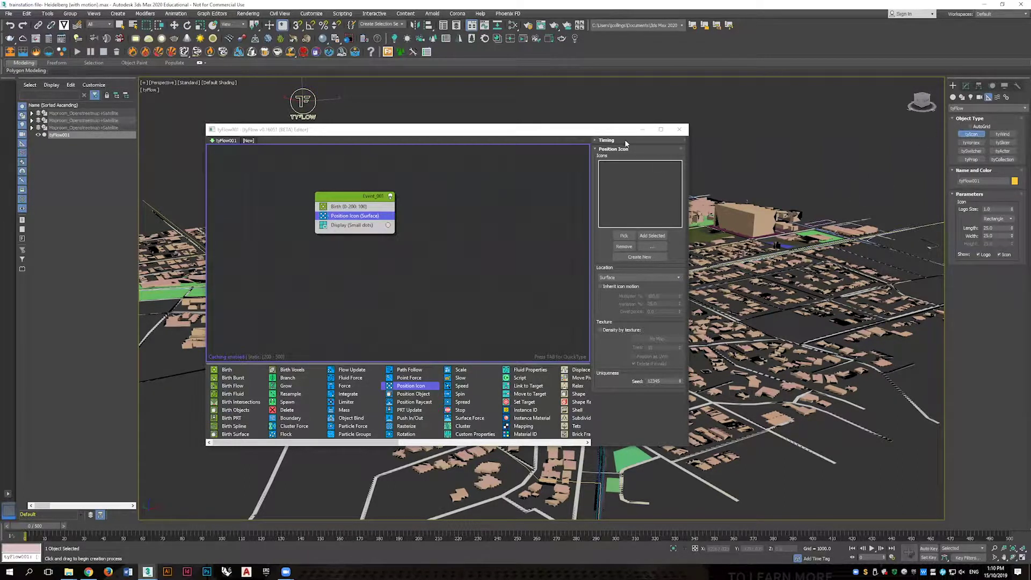
# Narrow the tyFlow editor and move it to the left side of the screen.
pyautogui.moveTo(472, 127); pyautogui.dragTo(352, 117)
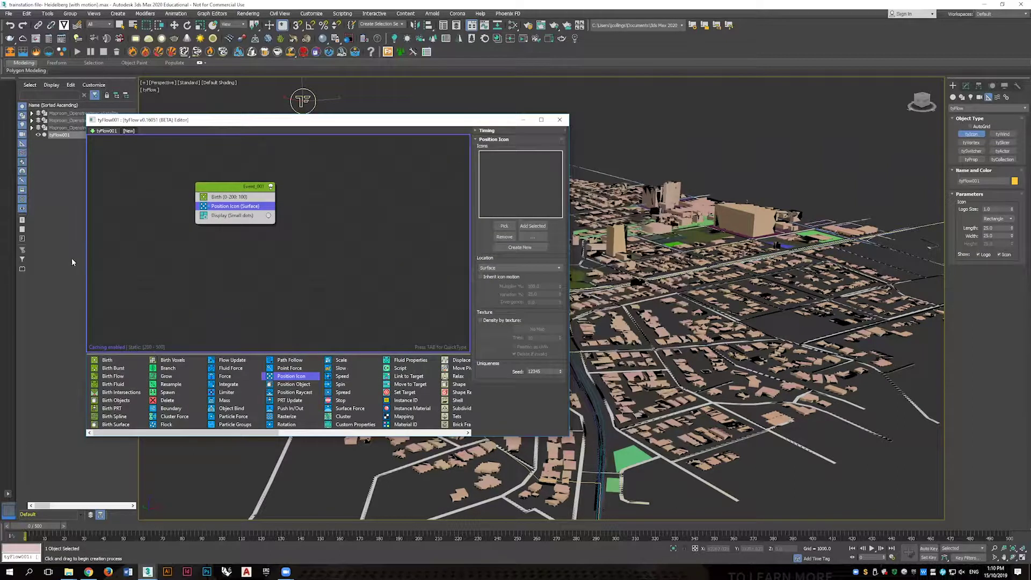
pyautogui.click(87, 255)
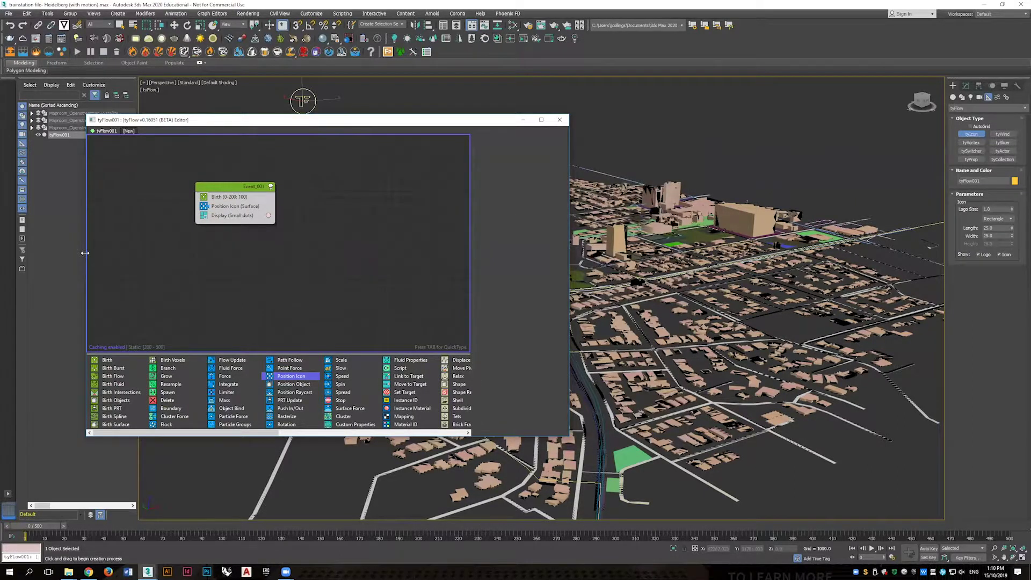
pyautogui.moveTo(85, 253); pyautogui.dragTo(250, 252)
pyautogui.moveTo(451, 125); pyautogui.dragTo(239, 137)
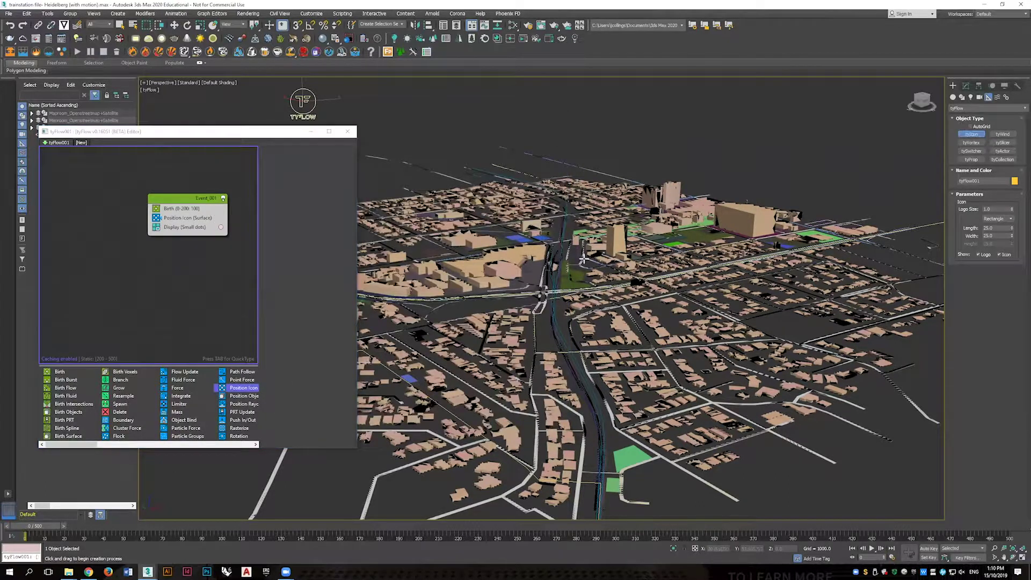
# Draw a tyIcon over the train station and move it below ground under the station.
pyautogui.scroll(5, 554, 266)
pyautogui.moveTo(562, 265); pyautogui.dragTo(576, 219)
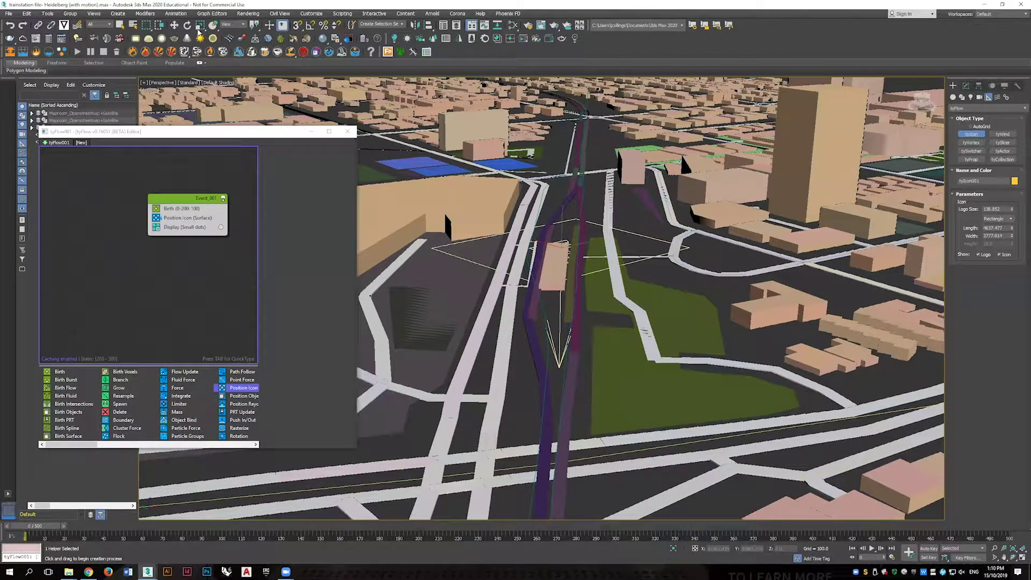
pyautogui.click(175, 26)
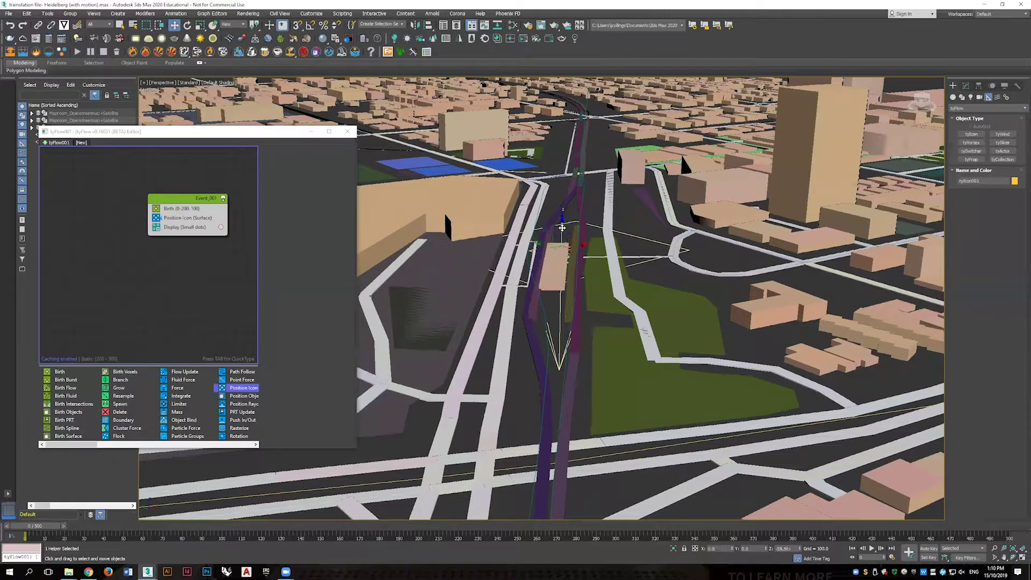
pyautogui.moveTo(562, 243); pyautogui.dragTo(545, 293)
pyautogui.keyDown('alt'); pyautogui.moveTo(553, 293); pyautogui.dragTo(569, 258, button='middle'); pyautogui.keyUp('alt')
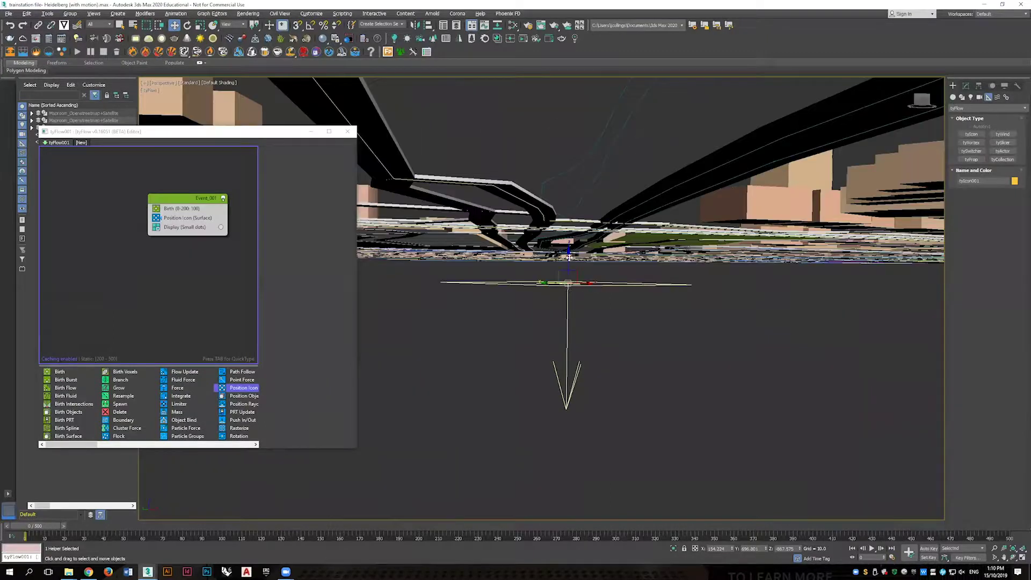
pyautogui.moveTo(569, 258); pyautogui.dragTo(570, 230)
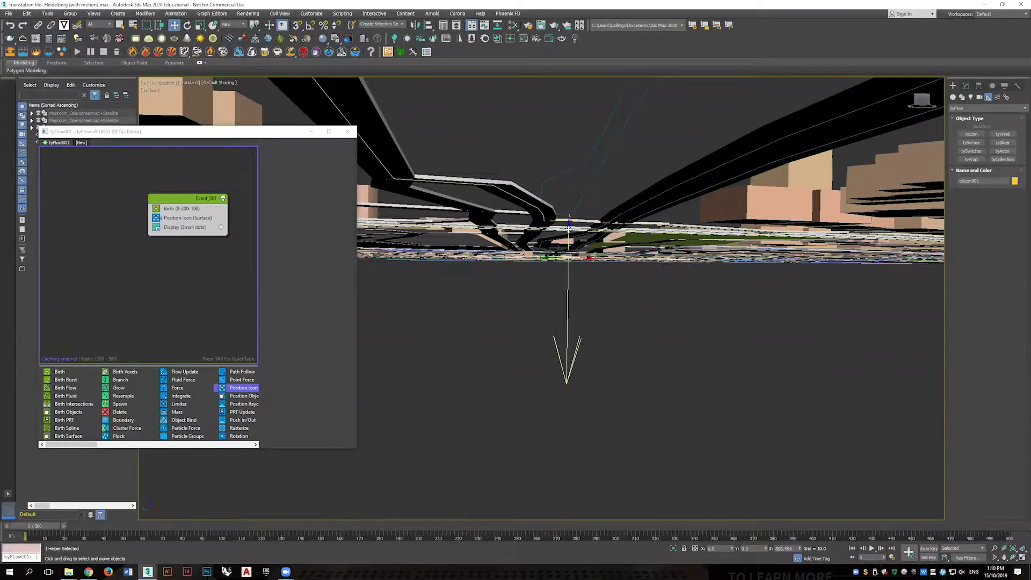
pyautogui.keyDown('alt'); pyautogui.moveTo(580, 257); pyautogui.dragTo(577, 272, button='middle'); pyautogui.keyUp('alt')
# Assign tyIcon001 as the emitter icon of Event_001's Position Icon operator.
pyautogui.scroll(-8, 577, 271)
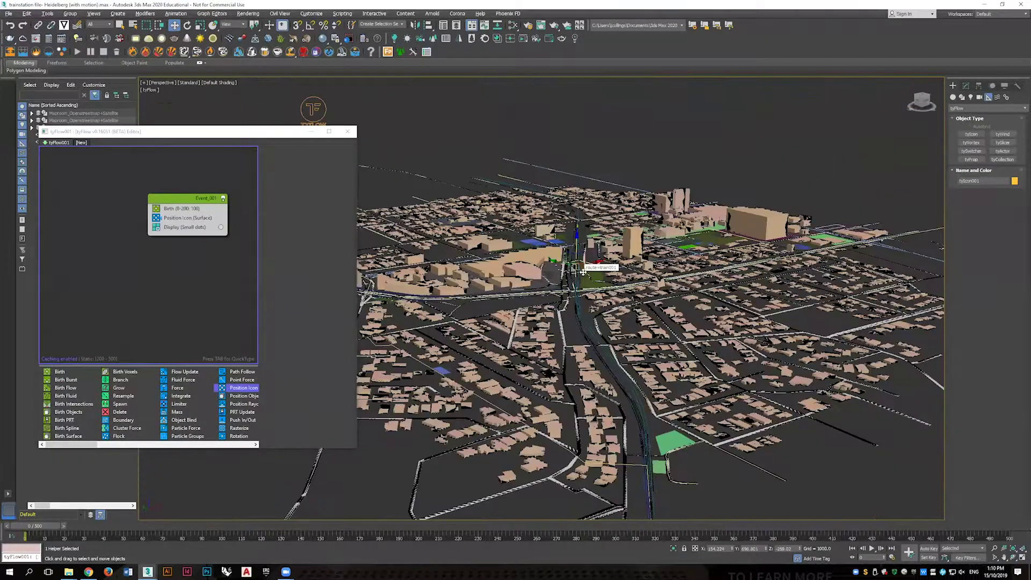
pyautogui.scroll(10, 580, 268)
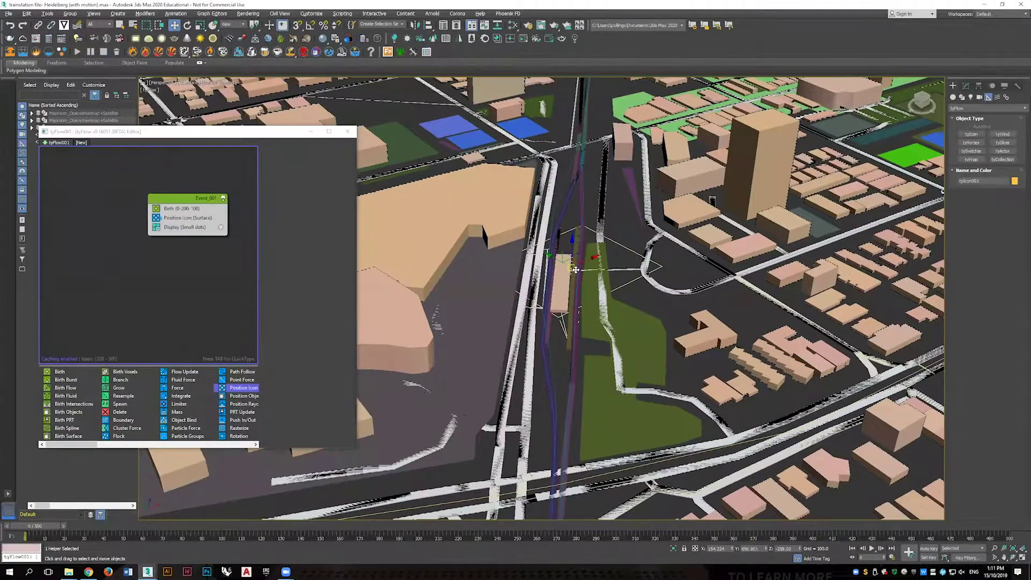
pyautogui.scroll(-2, 585, 263)
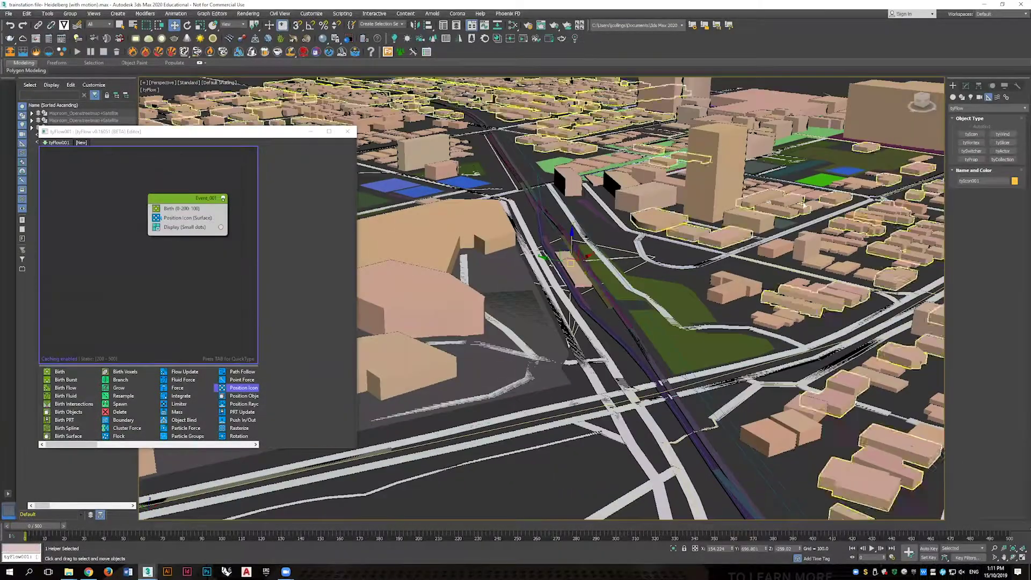
pyautogui.click(192, 201)
pyautogui.click(181, 210)
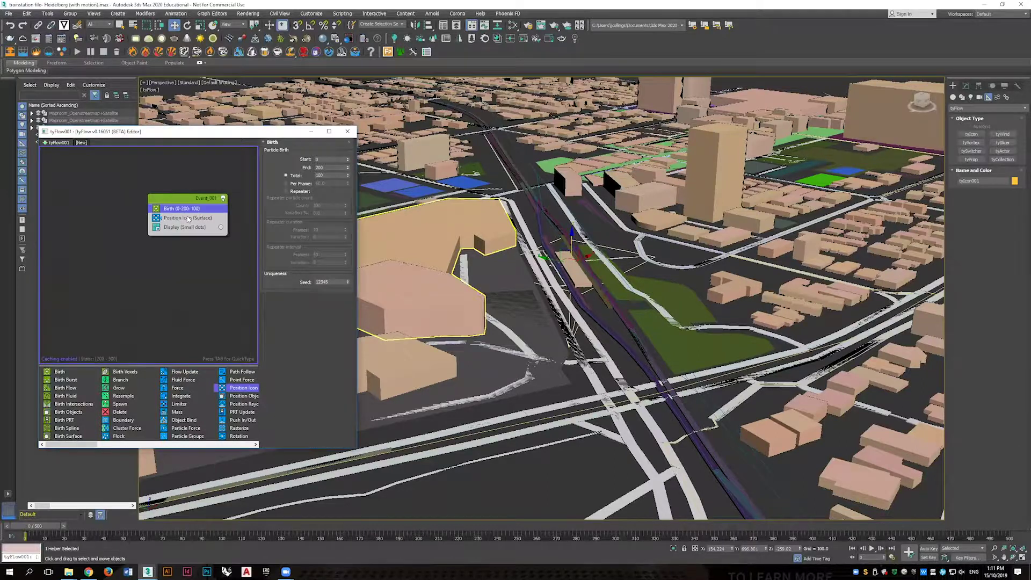
pyautogui.click(188, 218)
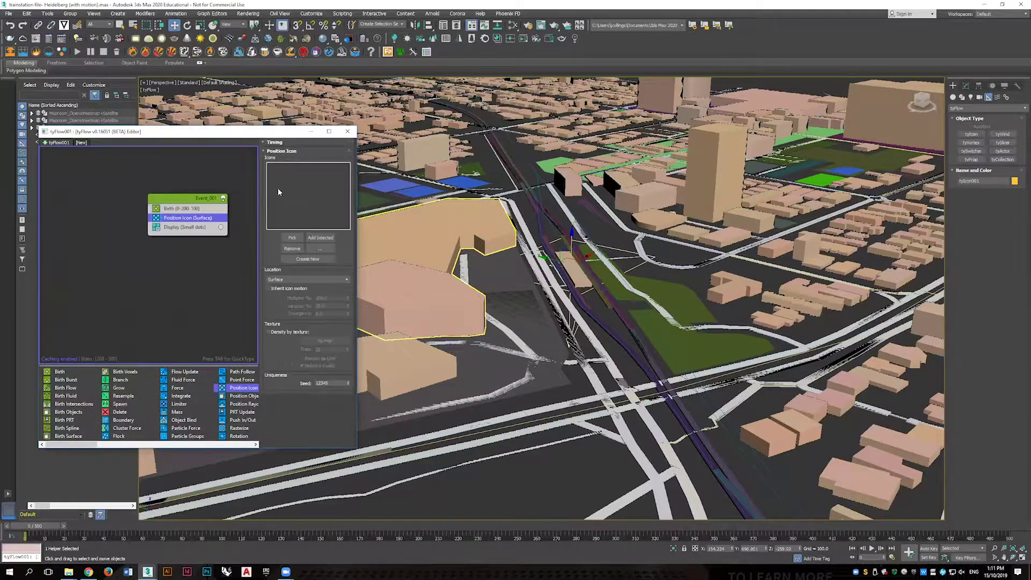
pyautogui.click(554, 239)
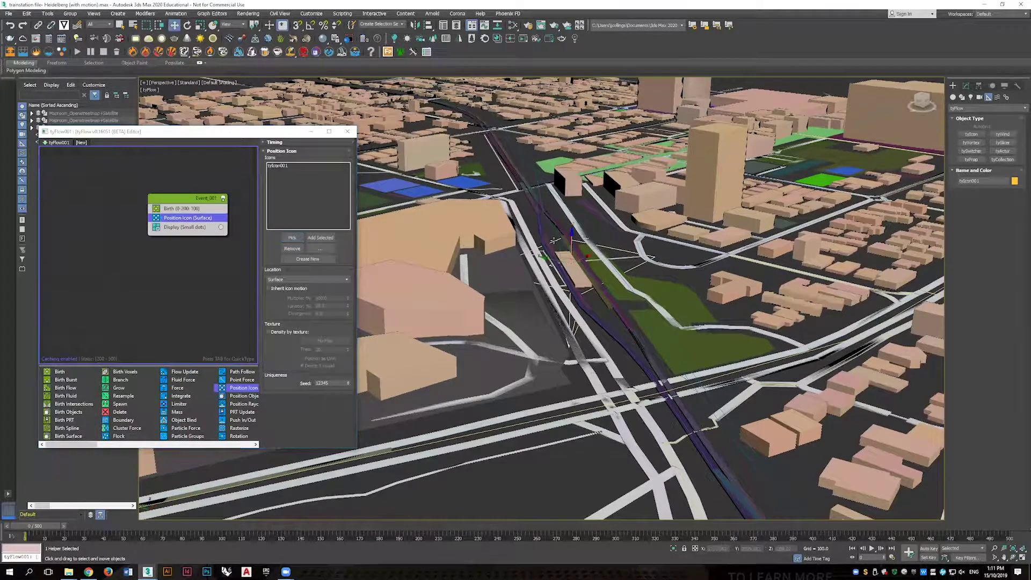
pyautogui.click(287, 166)
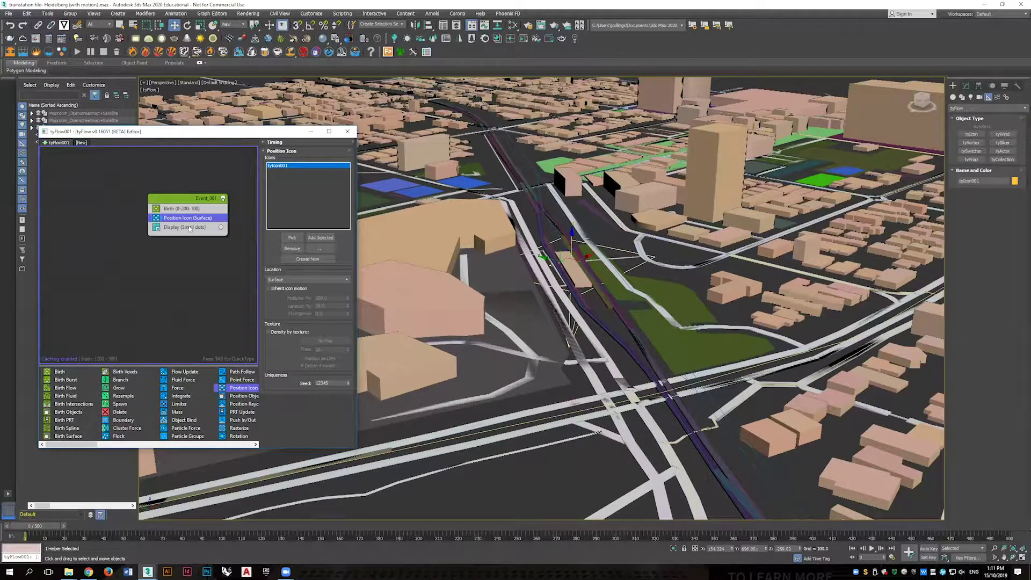
# Preview the emitted particles, then raise the tyIcon well above the ground.
pyautogui.click(185, 210)
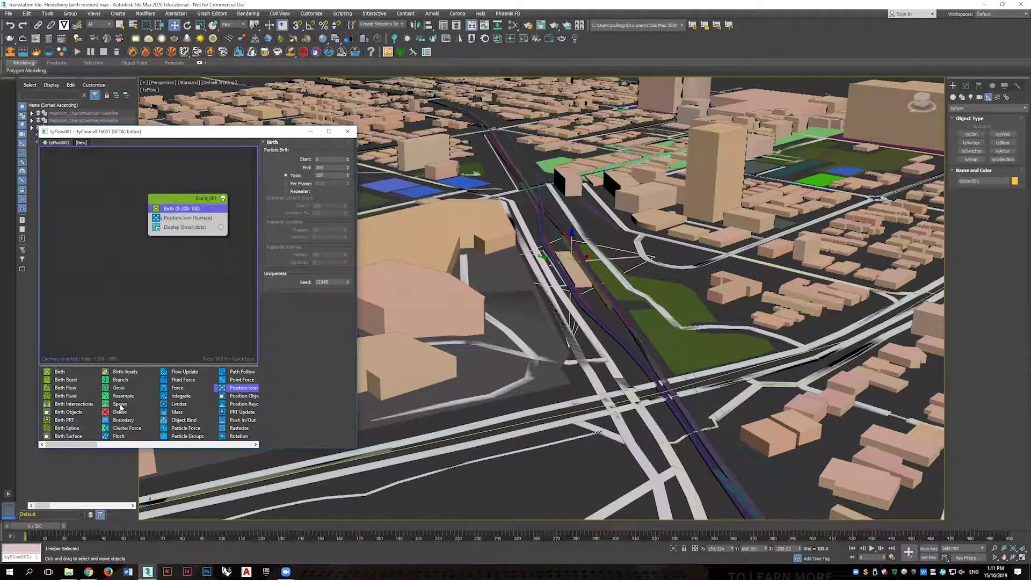
pyautogui.moveTo(51, 527); pyautogui.dragTo(257, 517)
pyautogui.press('w')
pyautogui.scroll(3, 523, 274)
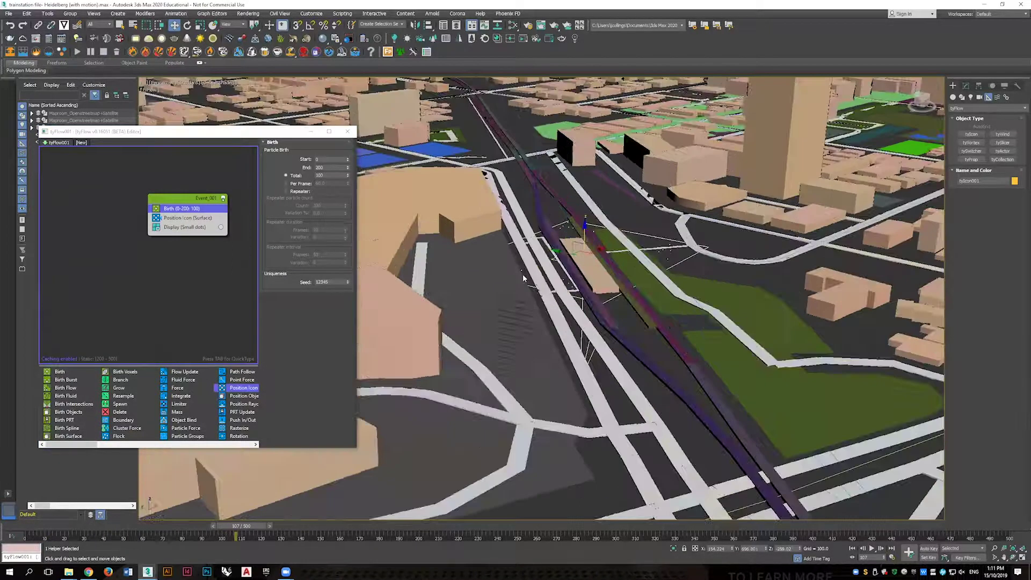
pyautogui.keyDown('alt'); pyautogui.moveTo(612, 266); pyautogui.dragTo(585, 277, button='middle'); pyautogui.keyUp('alt')
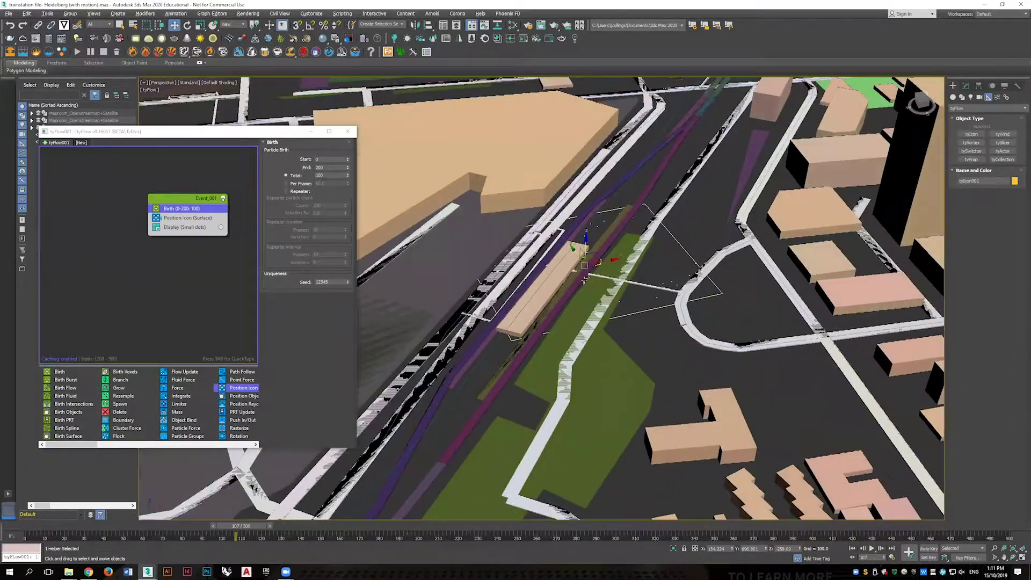
pyautogui.moveTo(587, 246); pyautogui.dragTo(589, 161)
# Scrub back to frame 162 to check emission and raise the Birth total to 101.
pyautogui.moveTo(240, 530); pyautogui.dragTo(372, 518)
pyautogui.moveTo(459, 513); pyautogui.dragTo(530, 497)
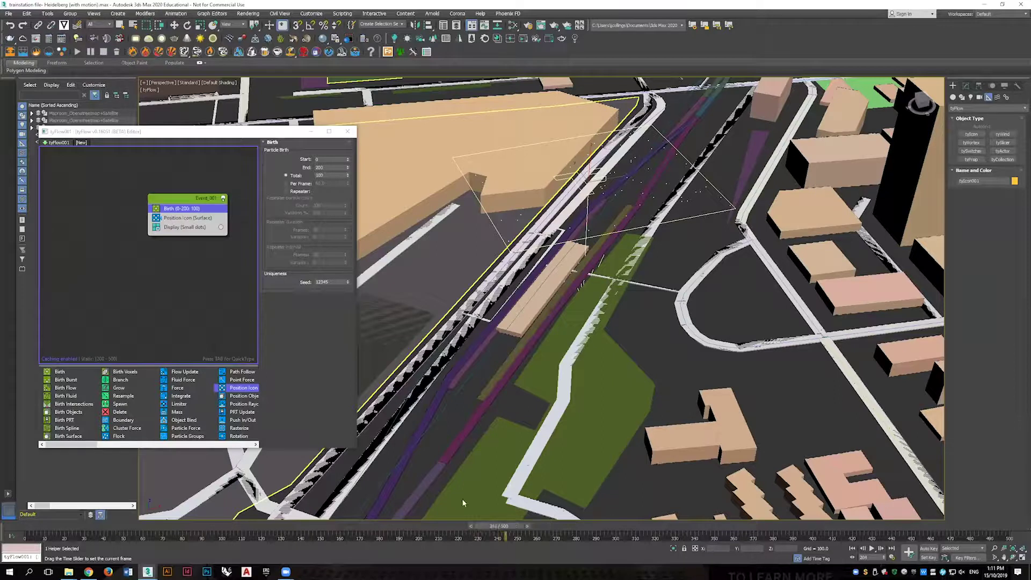
pyautogui.moveTo(462, 499); pyautogui.dragTo(349, 505)
pyautogui.press('w')
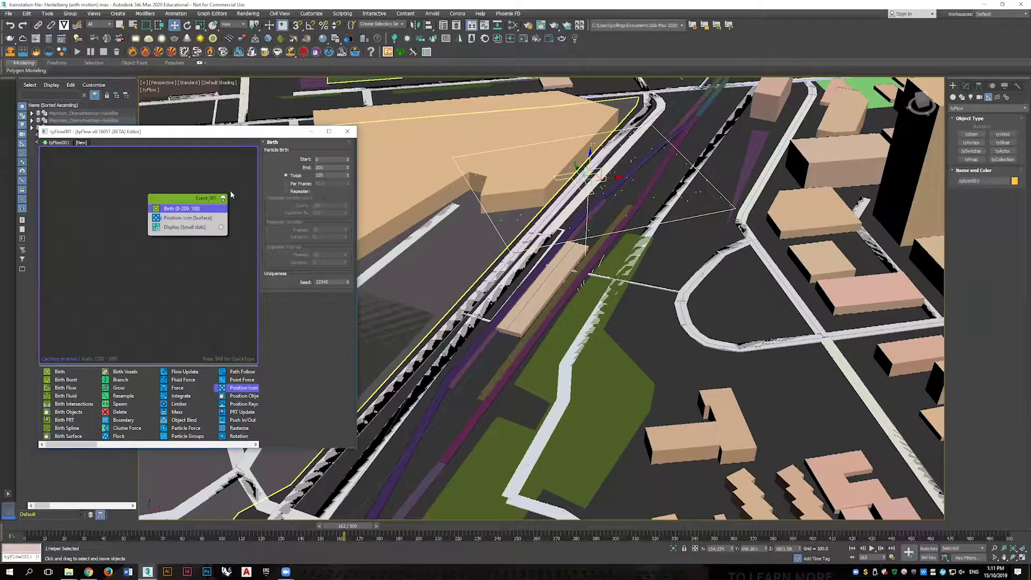
pyautogui.click(347, 174)
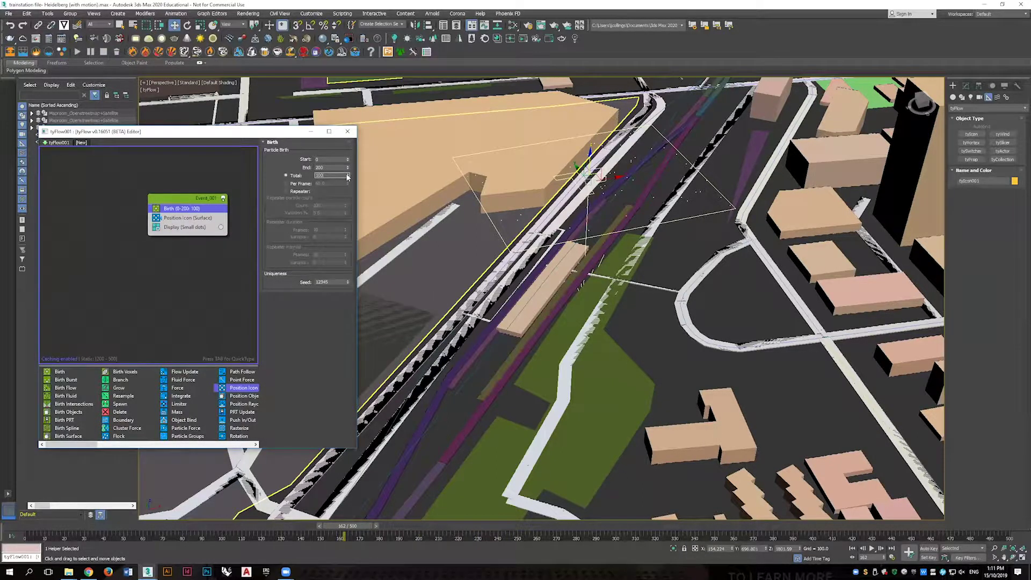